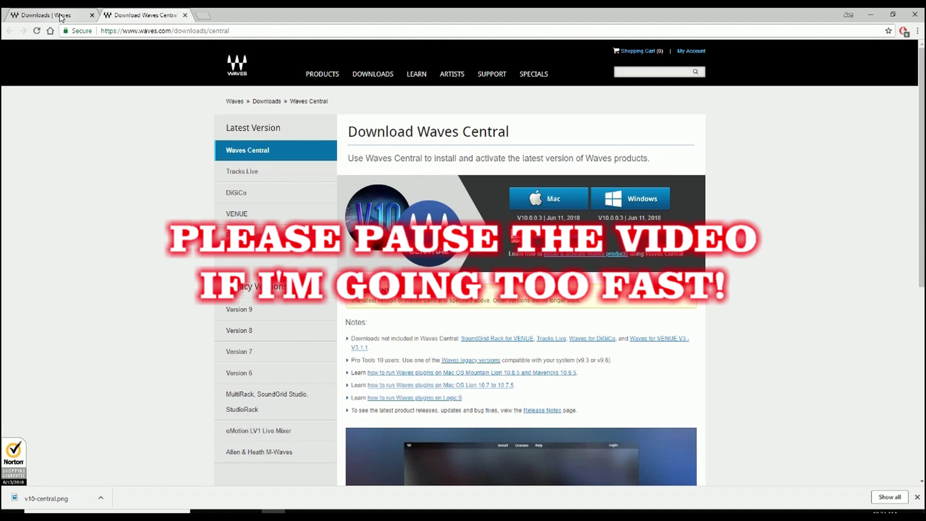
Step: Return to the Waves Downloads tab listing legacy Versions 9, 8, 7 and 6
left_click(61, 18)
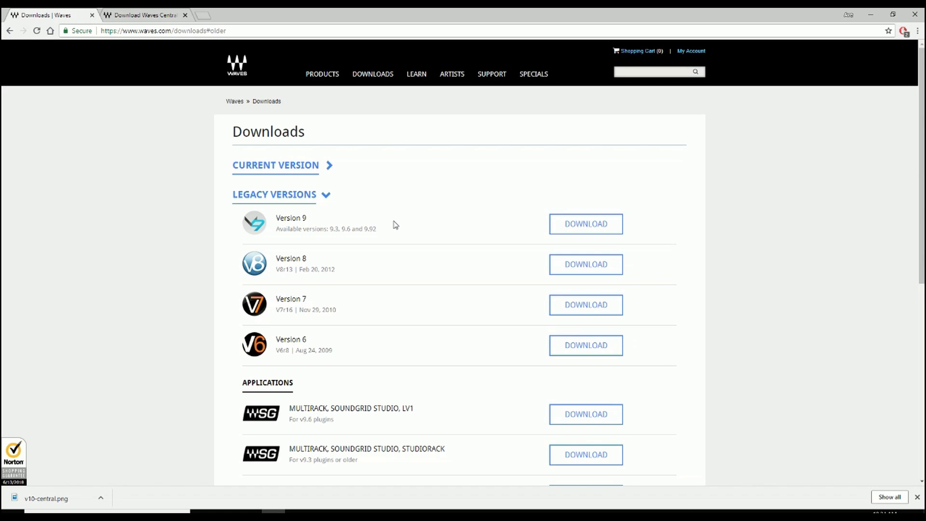
Step: Download the Version 9.92 Windows offline installer zip from the Waves V9 page
left_click(581, 229)
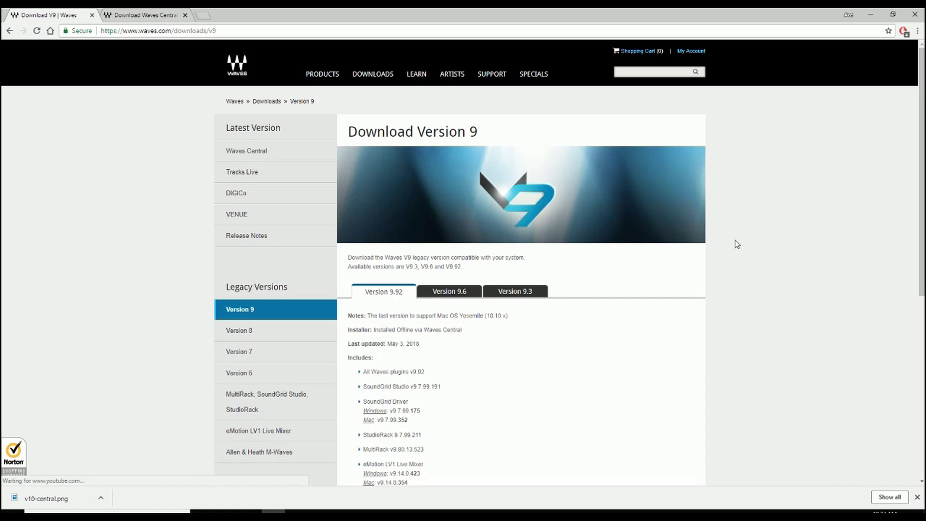
left_click_drag(922, 121, 921, 202)
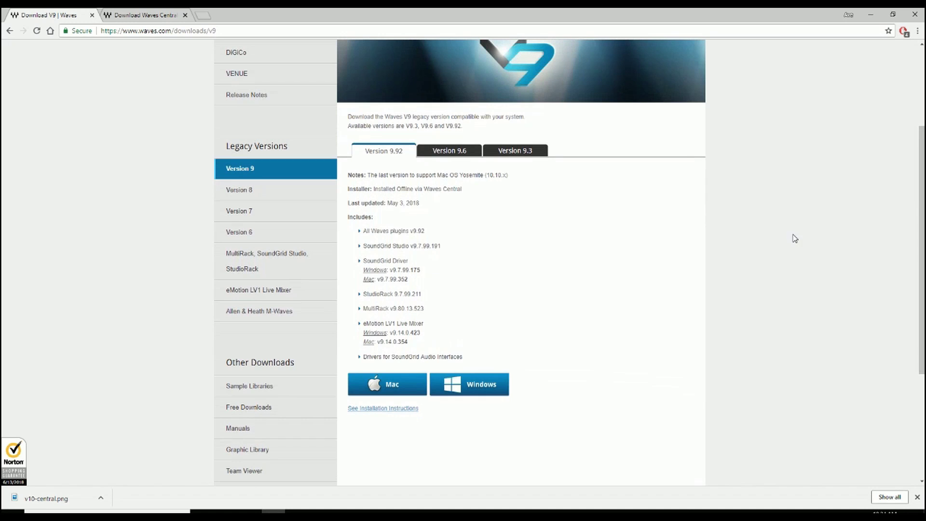
left_click(477, 389)
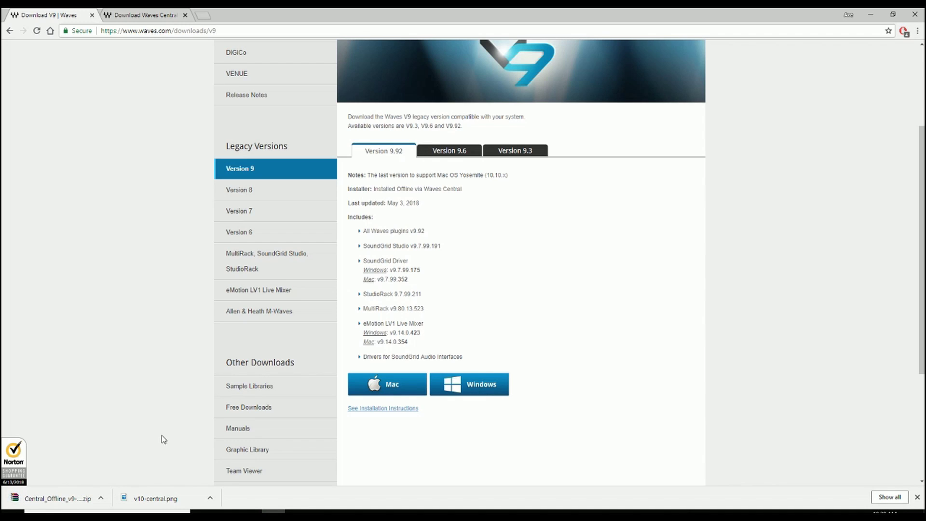
Step: Show the Central_Offline_v9-92andApps_Win zip in Downloads, copy it, and minimize the folder
left_click(101, 498)
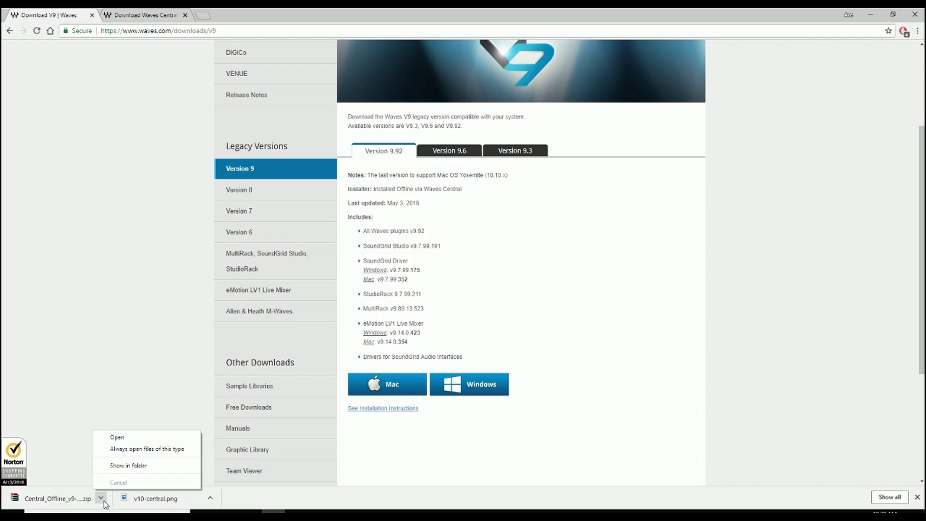
left_click(118, 466)
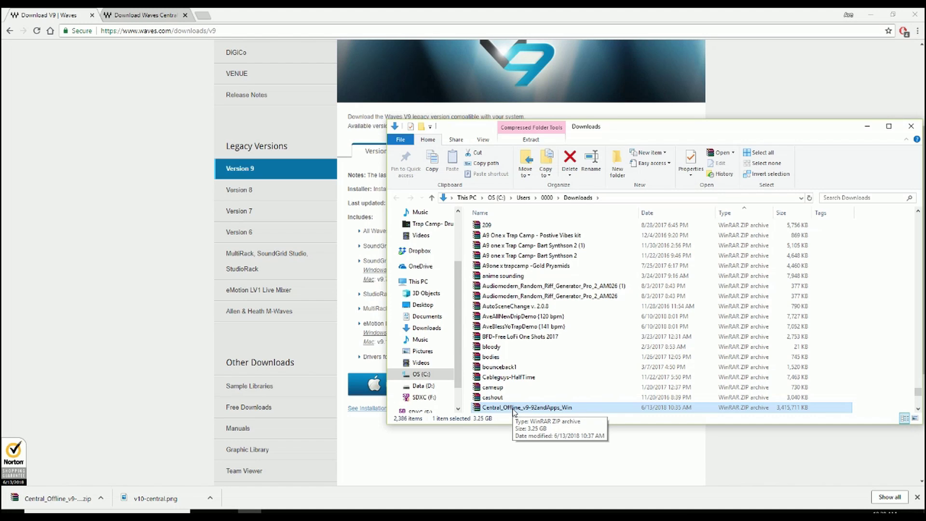
right_click(514, 410)
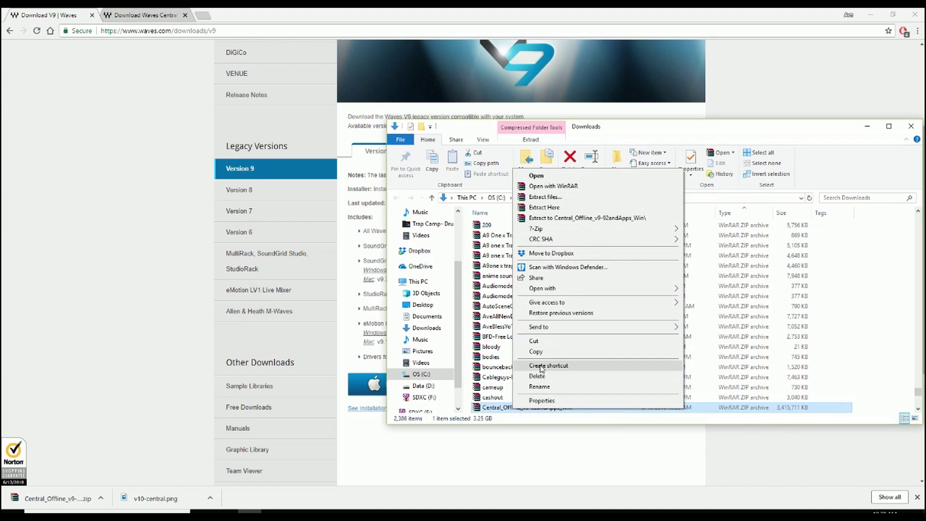
left_click(542, 351)
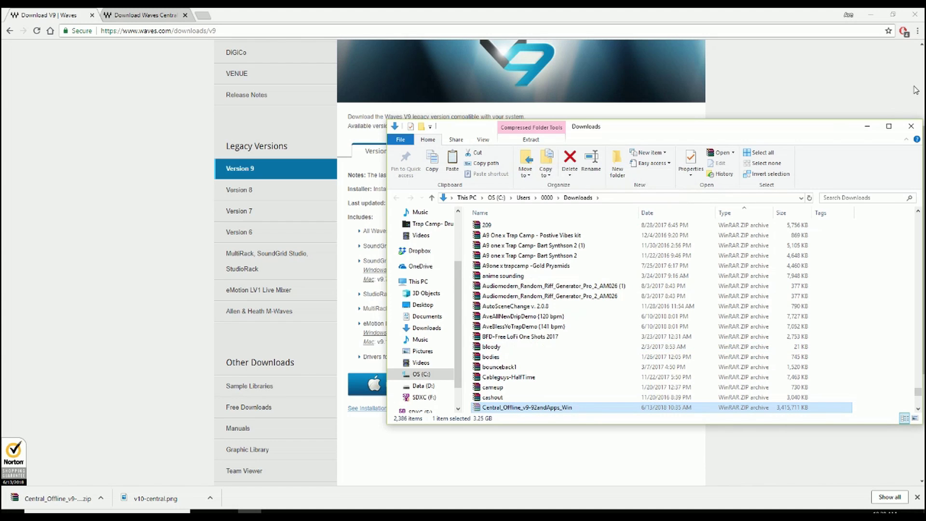
left_click(868, 127)
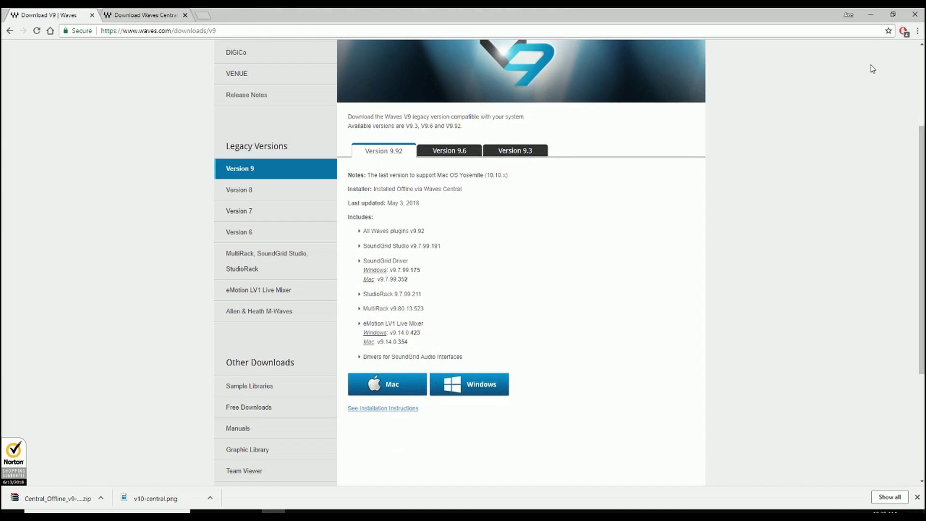
Step: Extract the archive on the desktop and move the Waves - 24.5.18 folder to mid-desktop
left_click(871, 16)
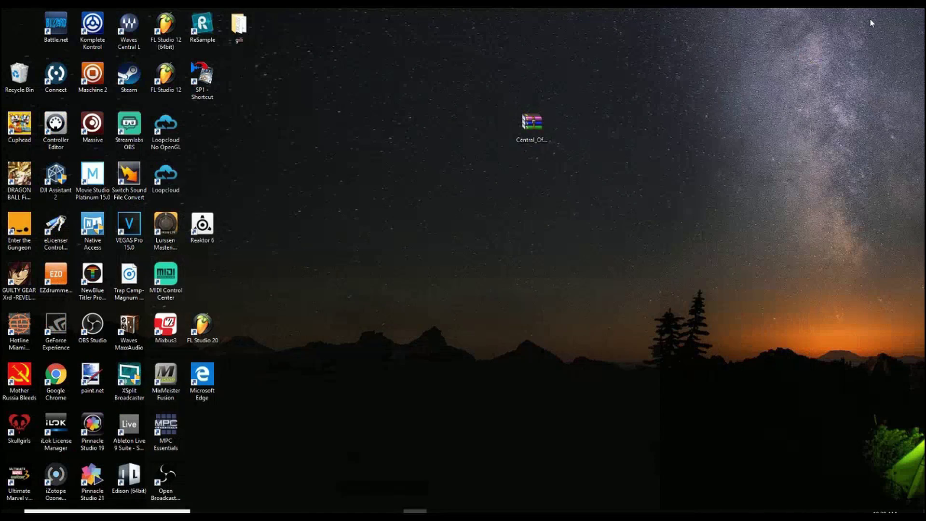
right_click(487, 239)
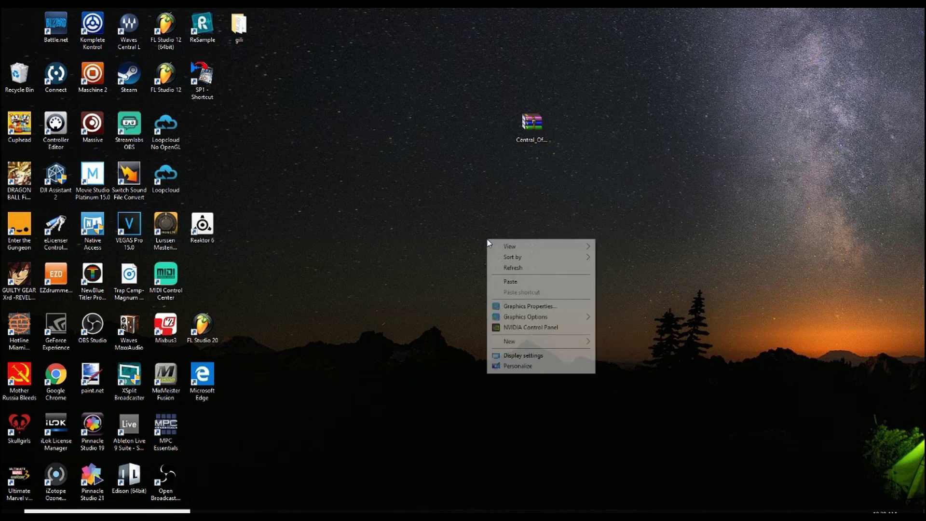
left_click(515, 120)
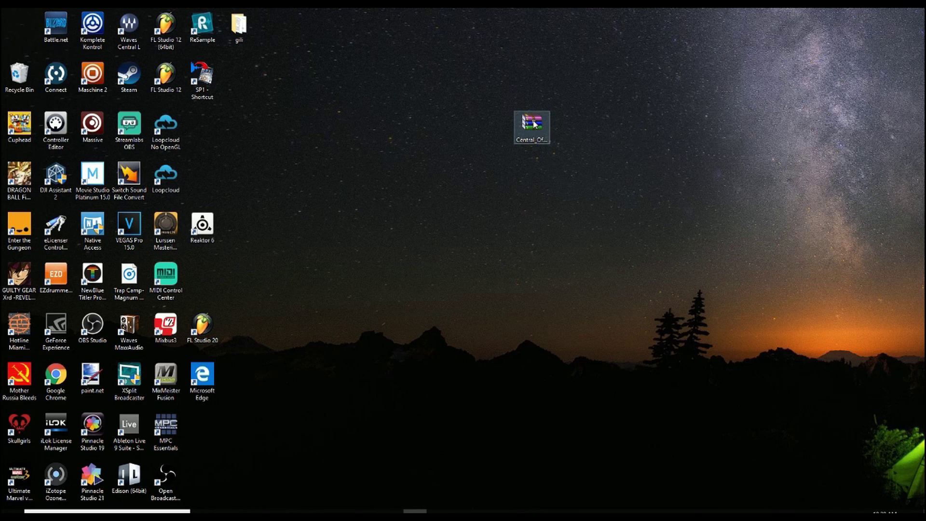
right_click(533, 123)
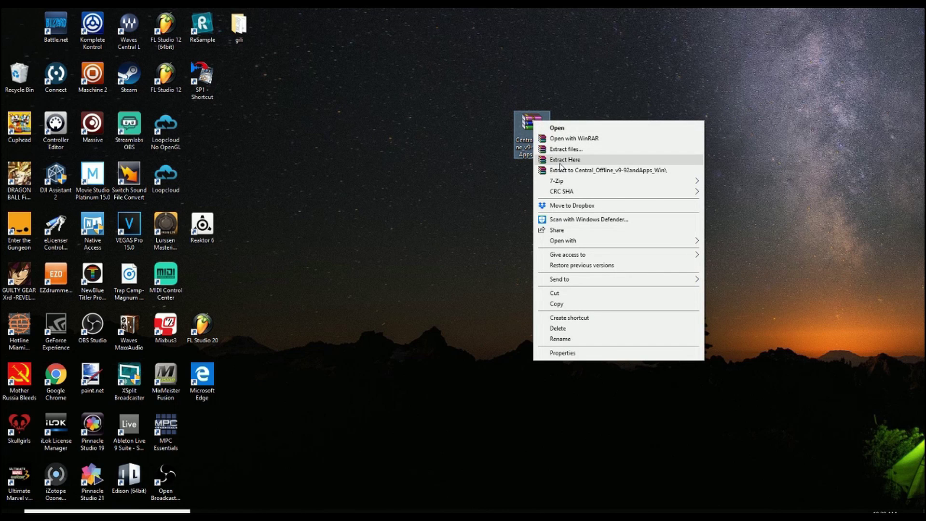
left_click(560, 164)
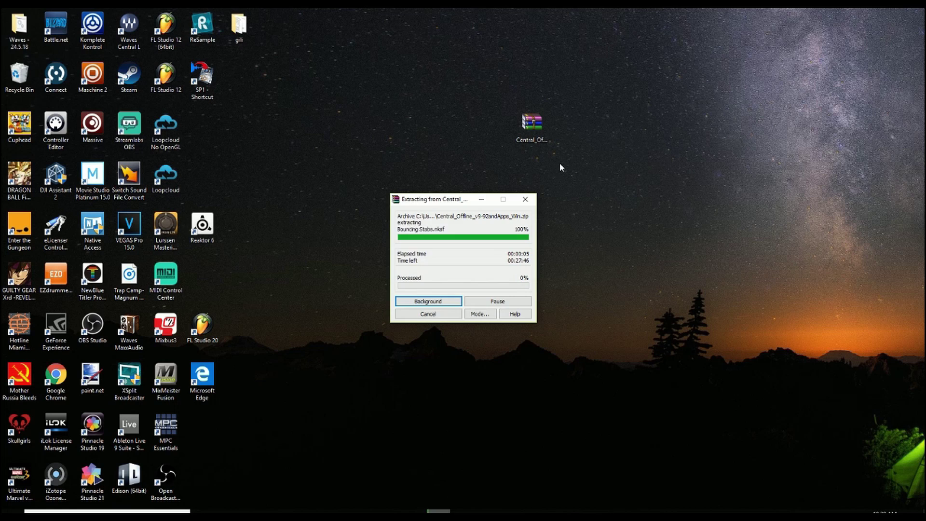
left_click_drag(40, 40, 461, 245)
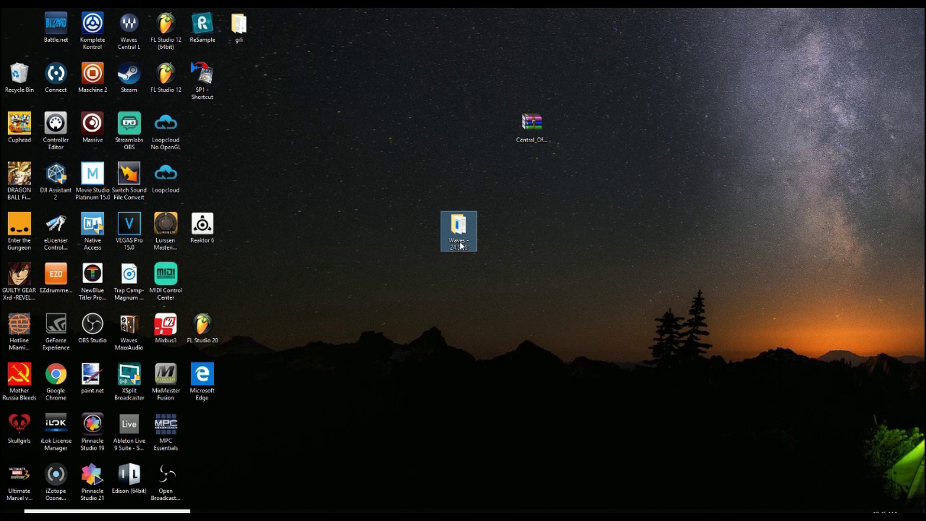
Step: Run Install_Waves_Central_L from Waves - 24.5.18, accept the licence agreement, and install
double_click(465, 233)
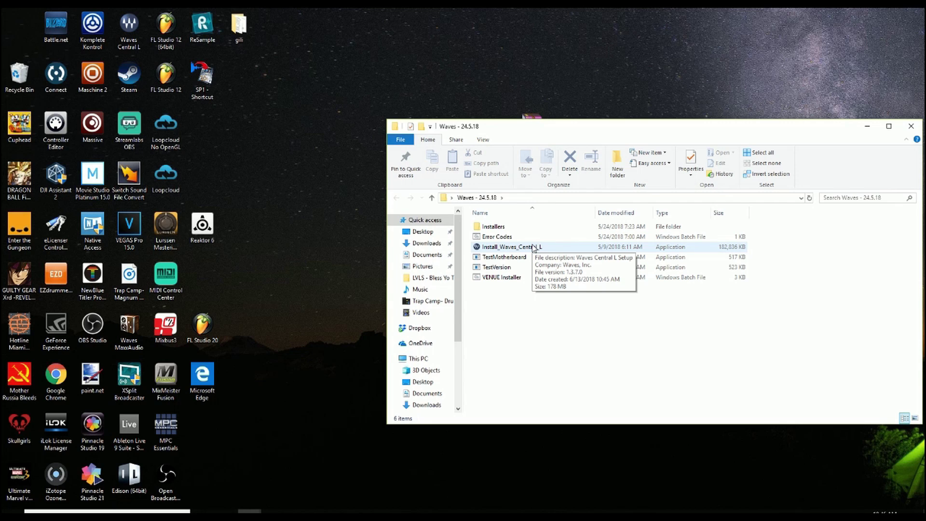
double_click(534, 247)
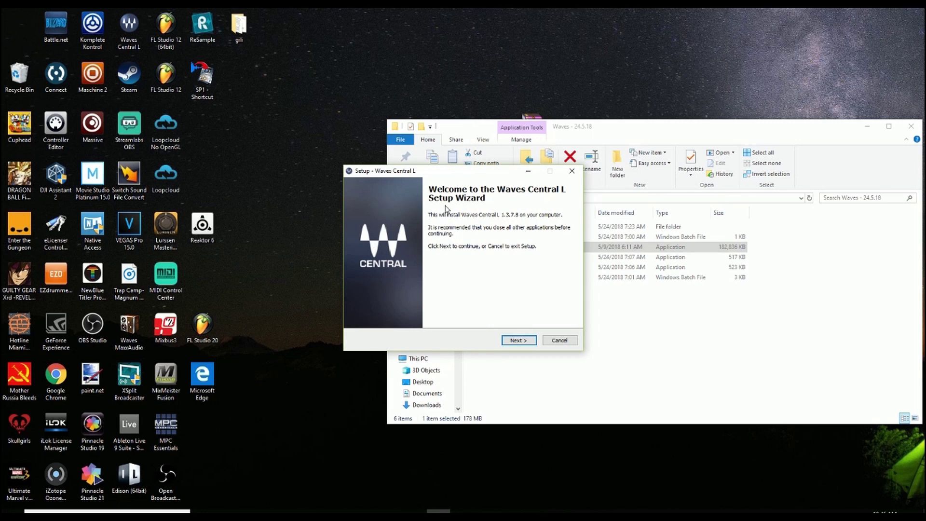
left_click(526, 344)
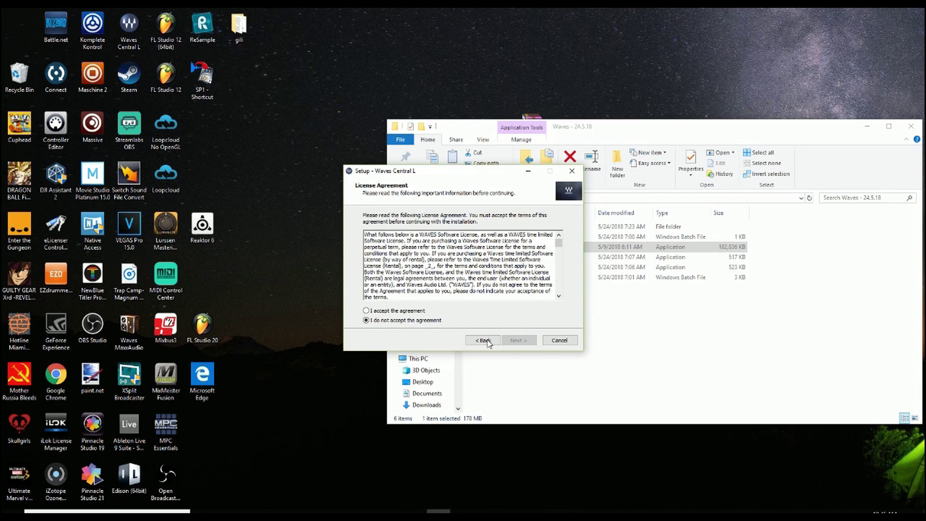
left_click(367, 311)
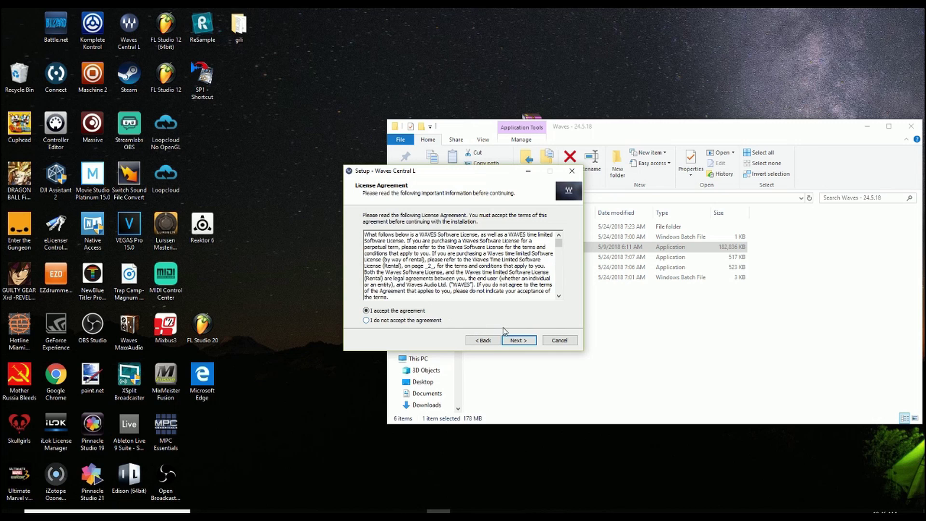
left_click(515, 340)
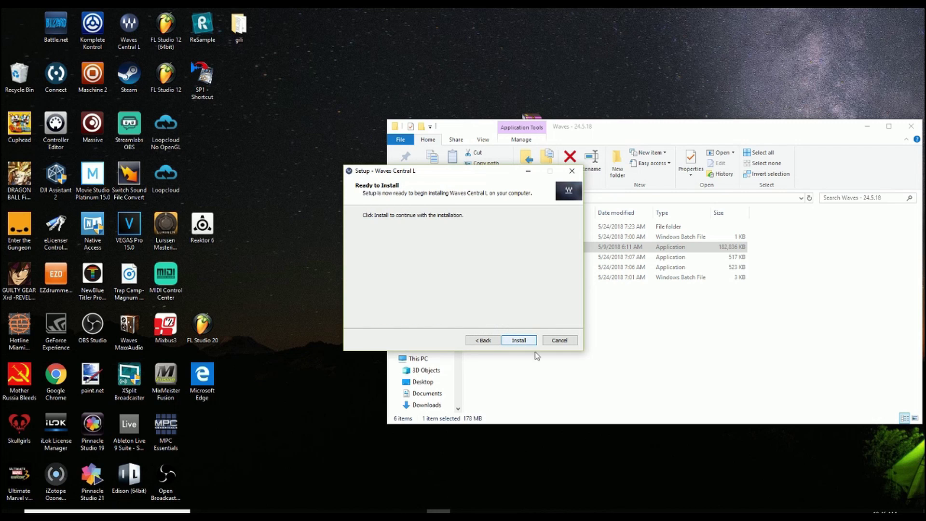
left_click(519, 341)
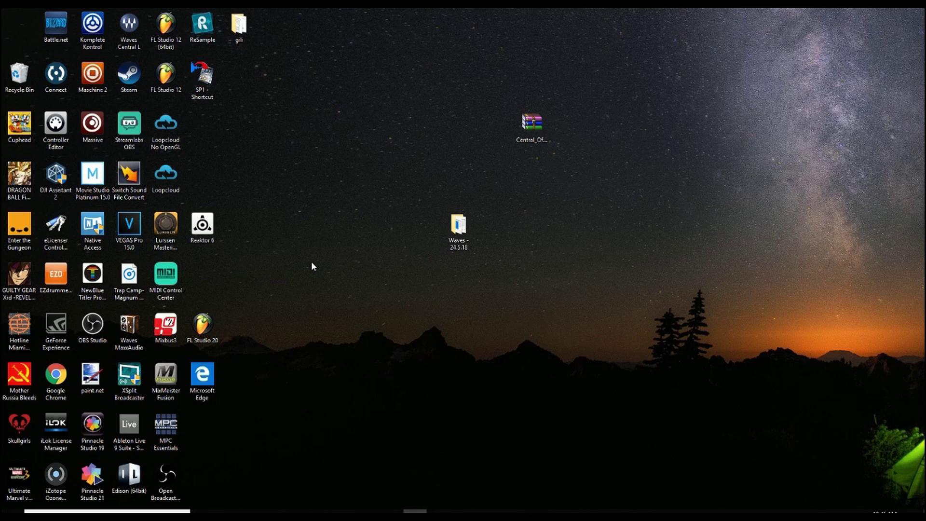
Step: Launch Waves Central L and set Desktop > Waves - 24.5.18 > Installers as the offline source
double_click(127, 32)
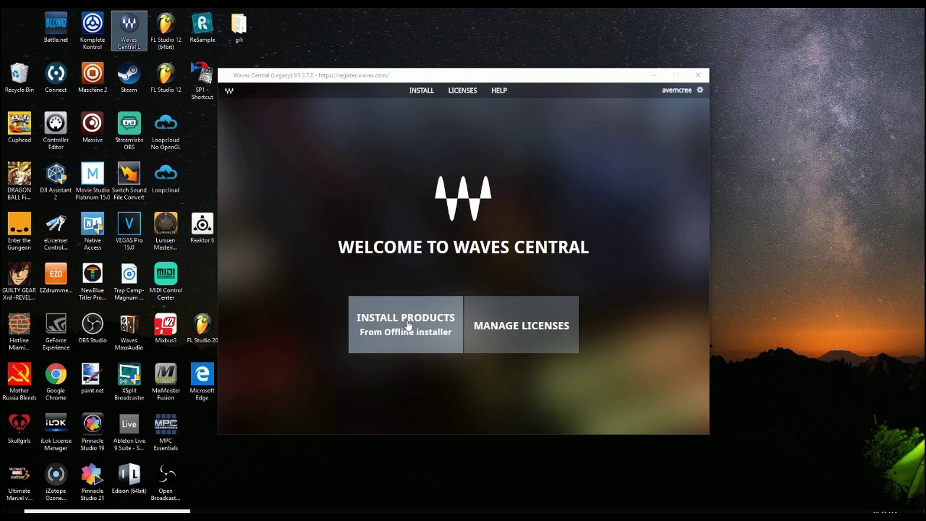
left_click(408, 326)
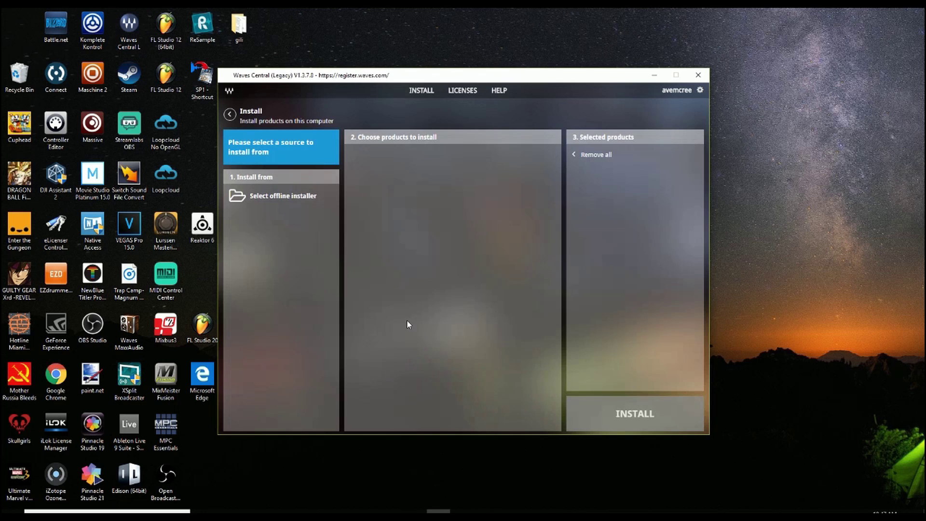
left_click(306, 199)
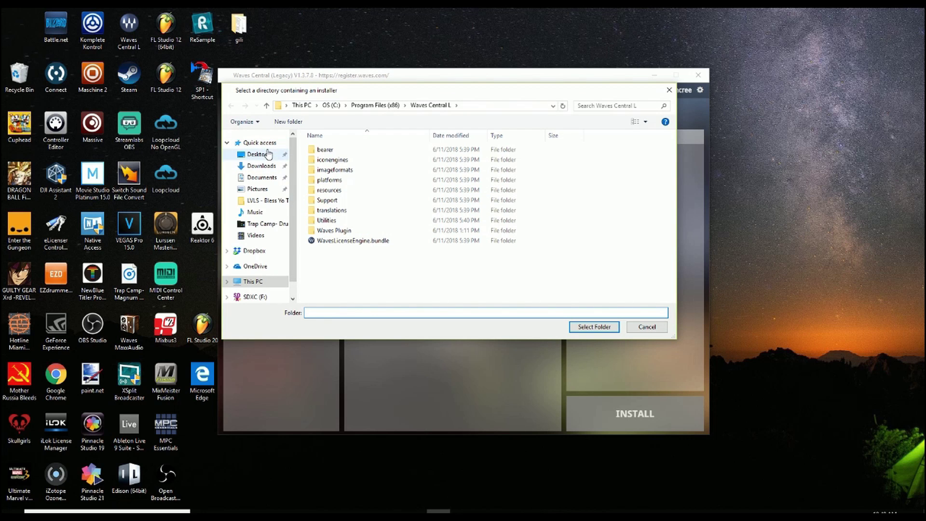
left_click(269, 153)
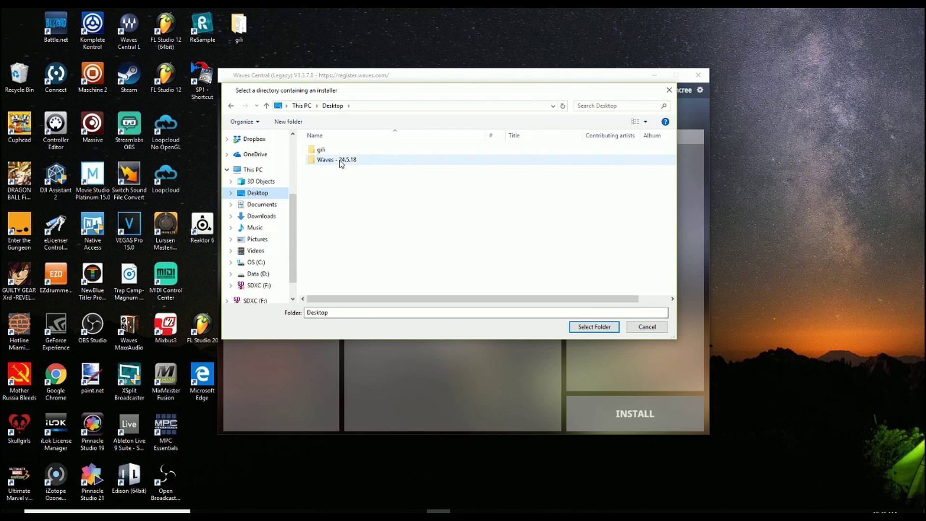
double_click(341, 161)
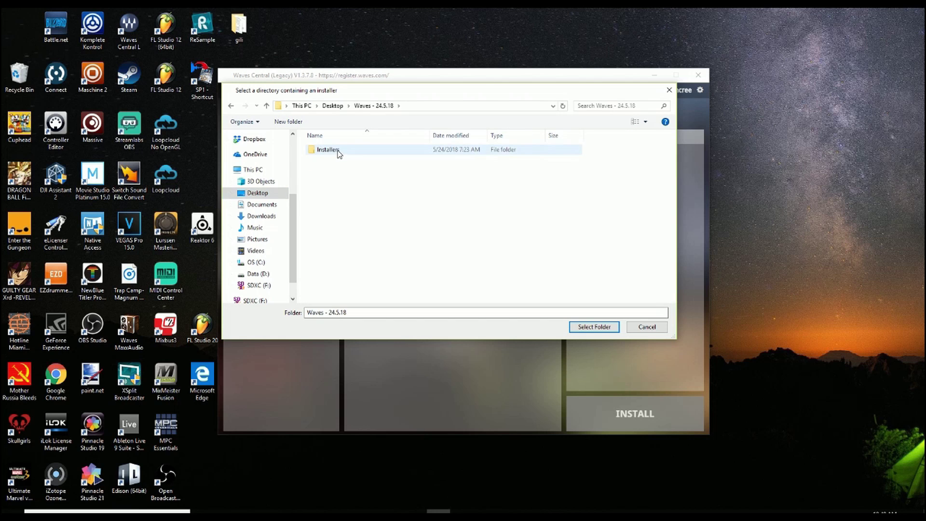
left_click(339, 153)
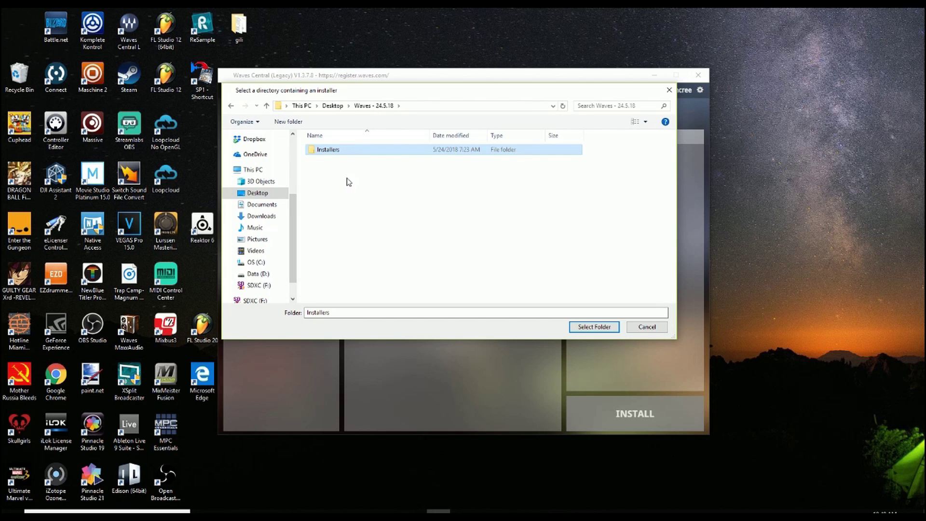
left_click(597, 327)
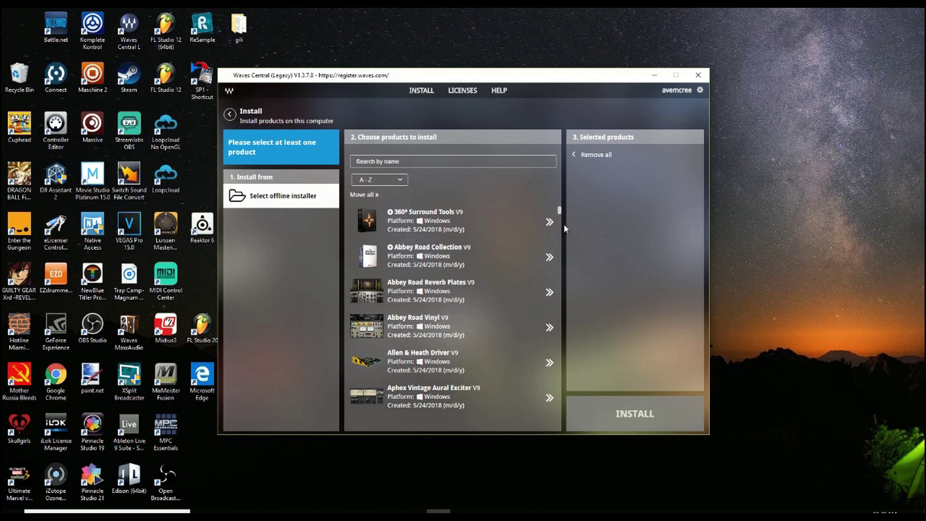
left_click_drag(560, 211, 559, 229)
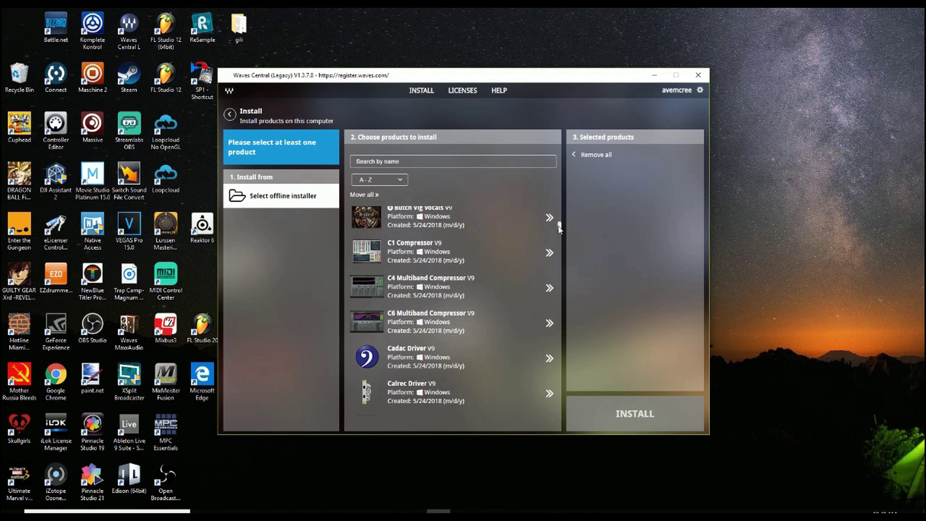
left_click(465, 91)
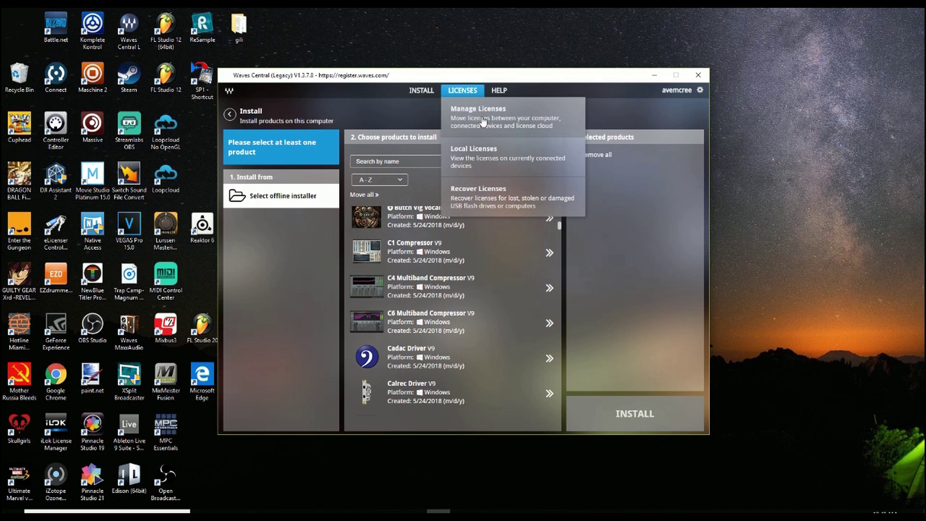
left_click(499, 110)
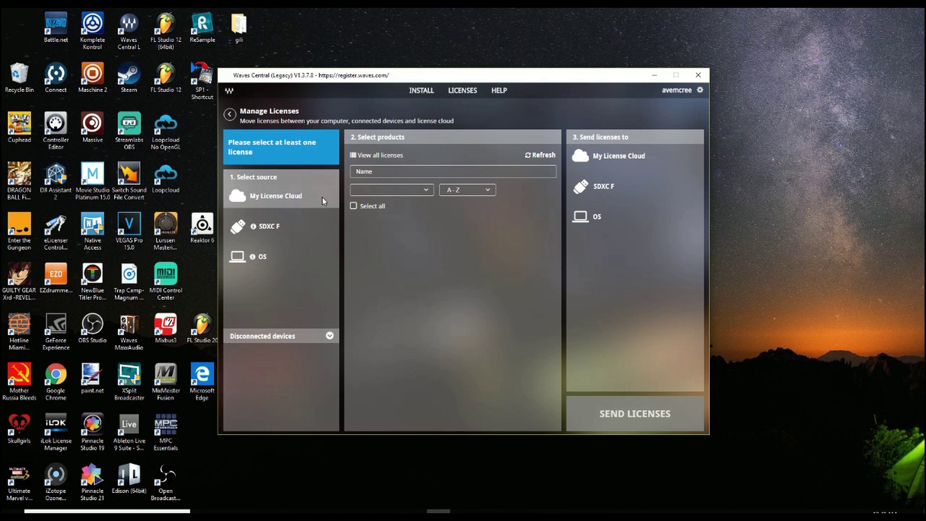
left_click(274, 256)
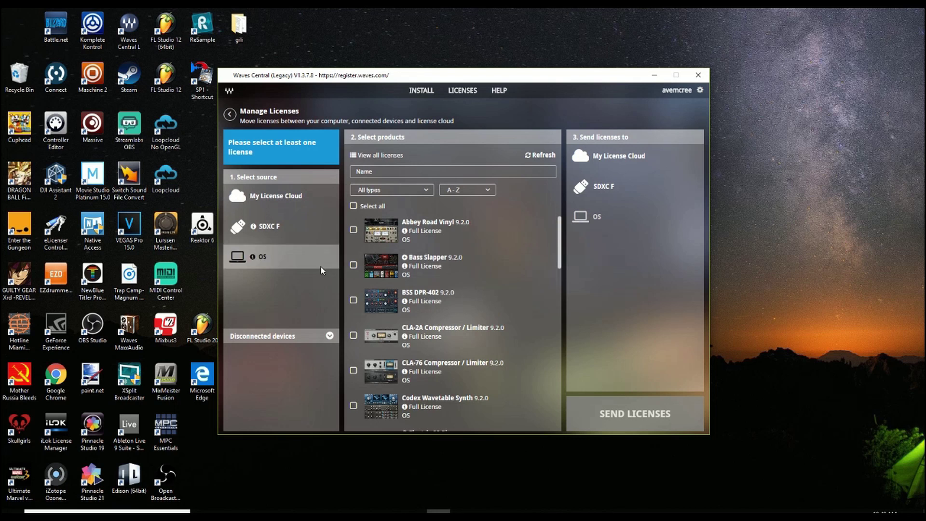
left_click(429, 93)
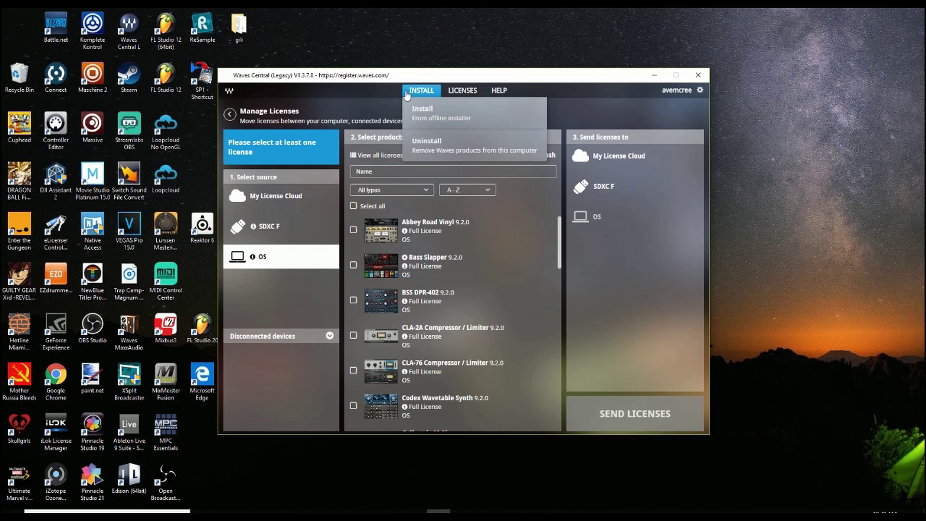
left_click(418, 112)
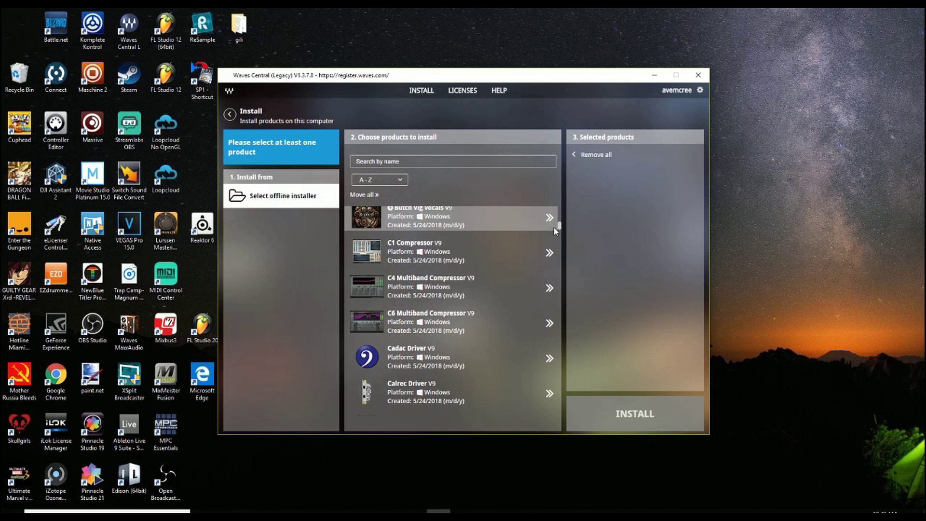
Step: Add Abbey Road Collection, clear it with Remove all, then add Abbey Road Reverb Plates
scroll(560, 221, "up", 1)
mouse_move(560, 222)
left_mouse_down()
mouse_move(559, 204)
mouse_move(558, 290)
mouse_move(552, 211)
left_mouse_up()
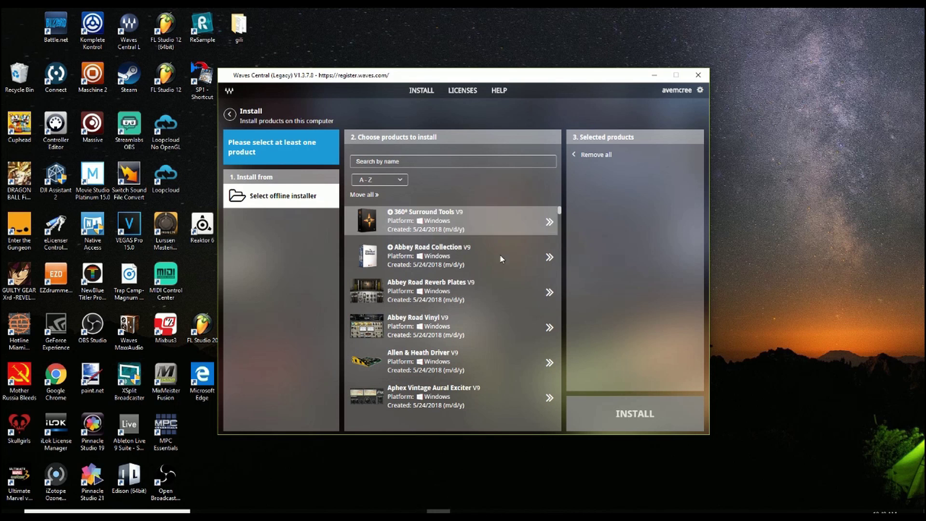
left_click(457, 256)
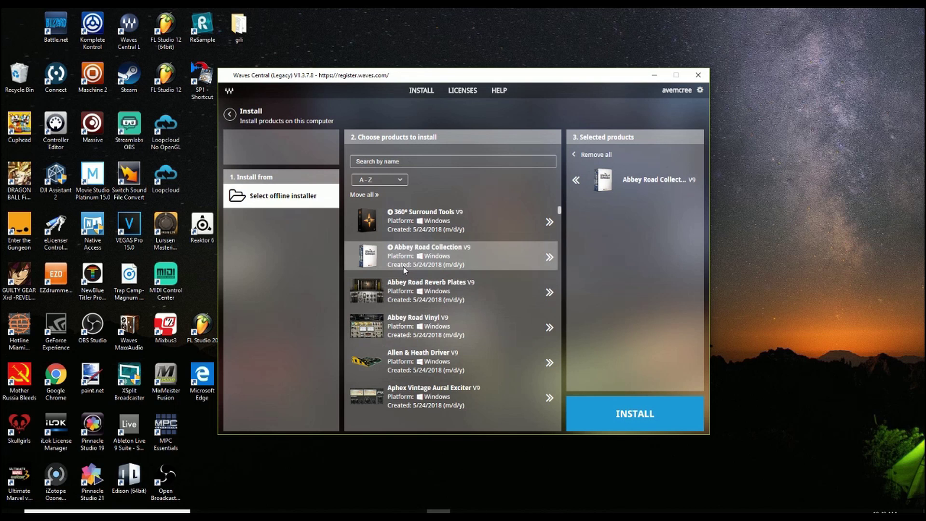
left_click(608, 157)
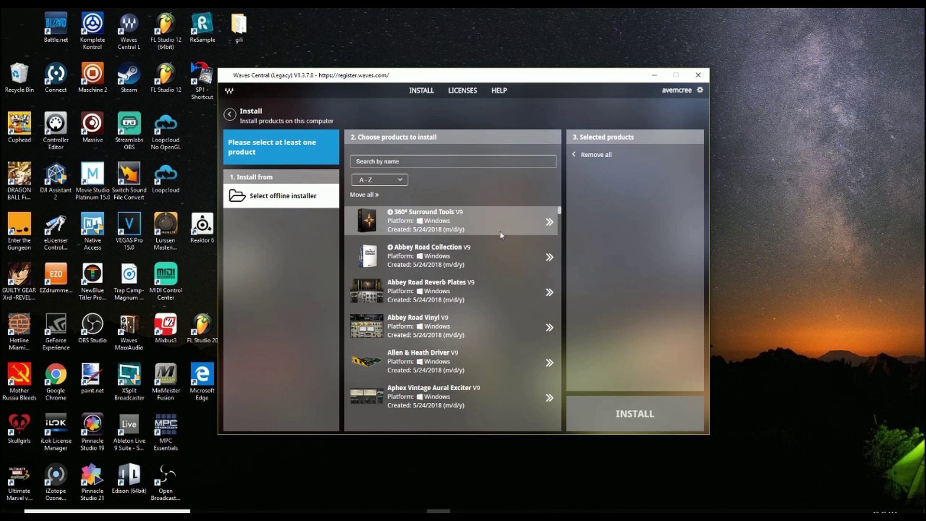
left_click(435, 292)
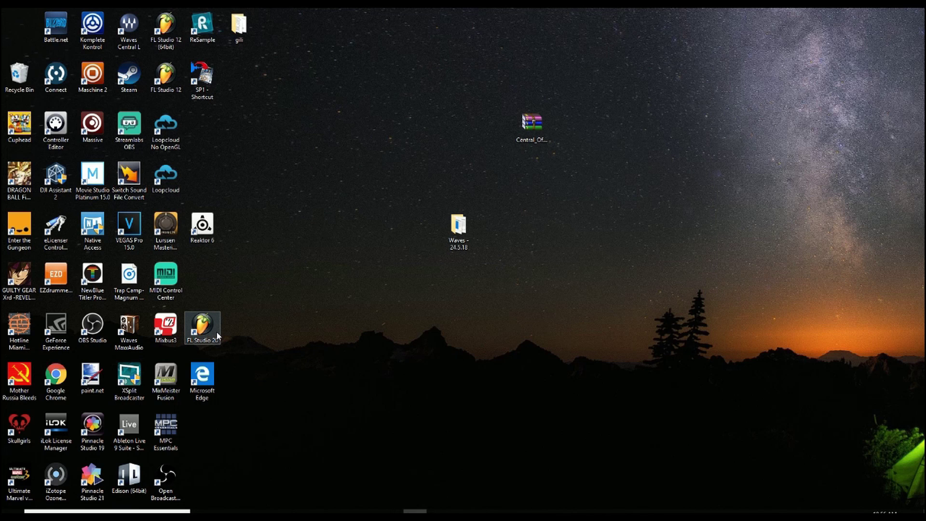
Step: Launch FL Studio 20, load CLA-2A Stereo into Master slot 1, and centre its window
double_click(202, 327)
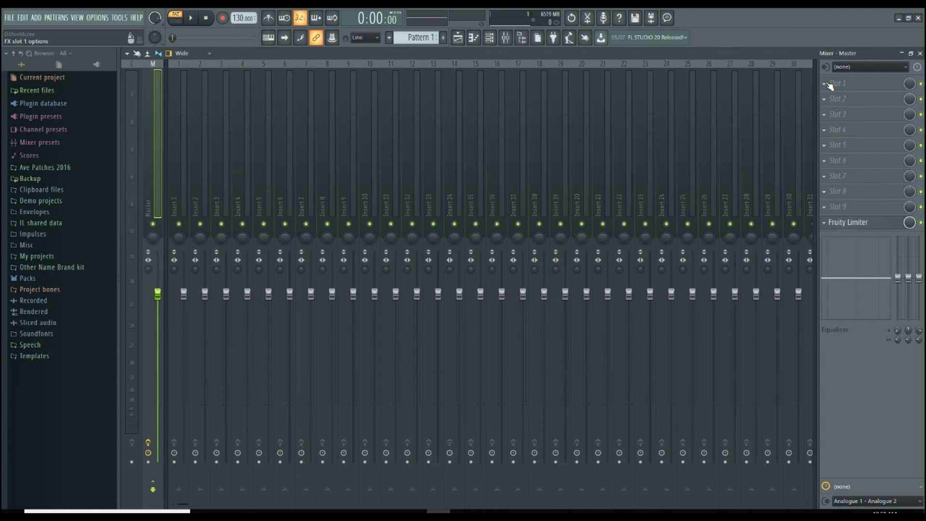
left_click(830, 85)
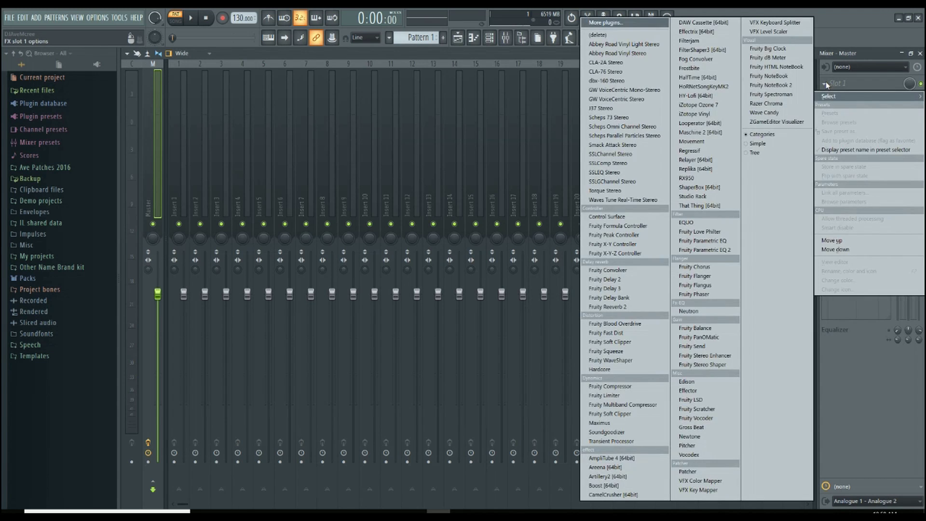
left_click(635, 63)
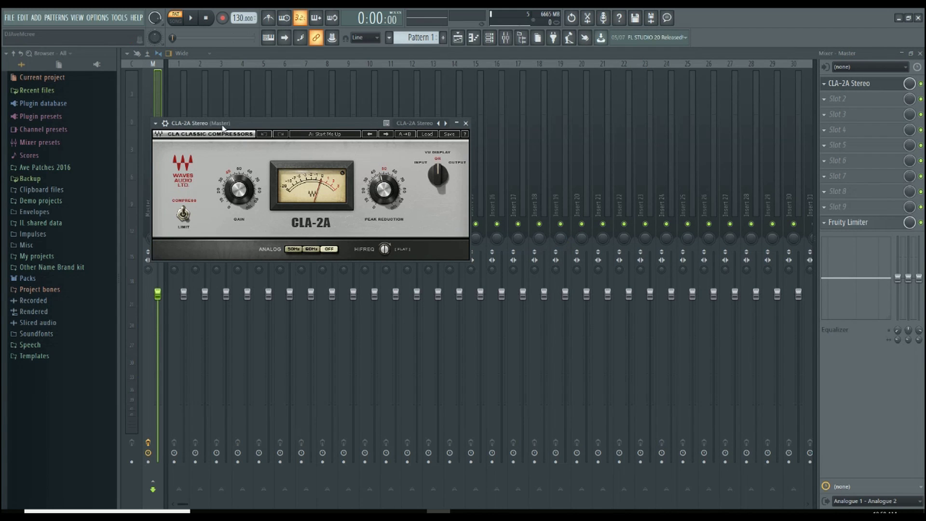
left_click_drag(276, 125, 466, 147)
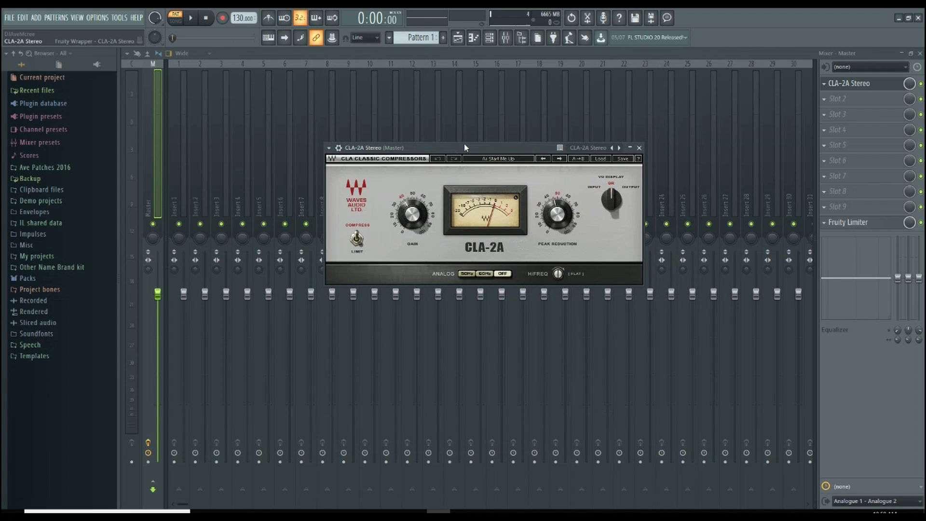